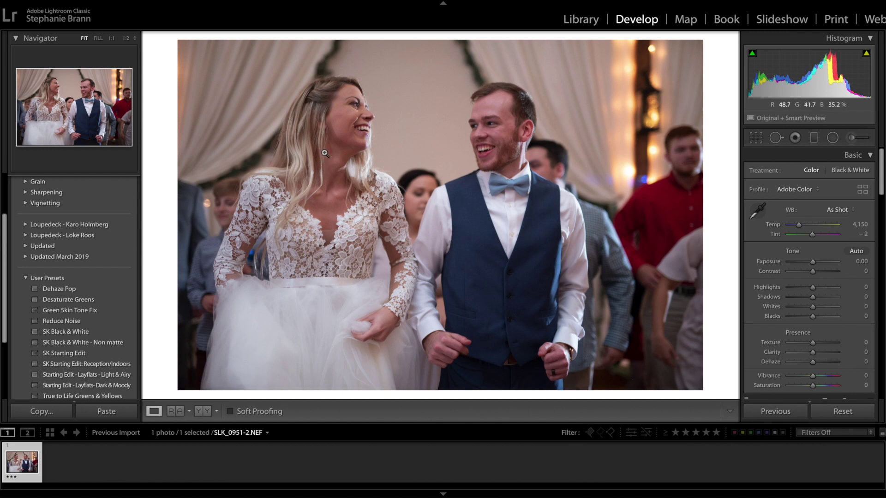
# Step: Try the SK Starting Edit: Reception/Indoors preset with exposure at +0.80, and reset all of the photo's develop settings
pyautogui.scroll(-2, 110, 278)
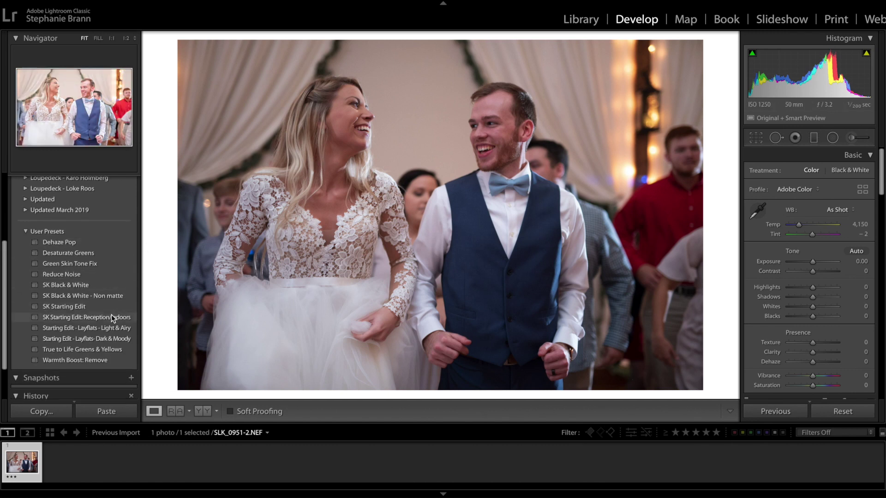
pyautogui.click(113, 316)
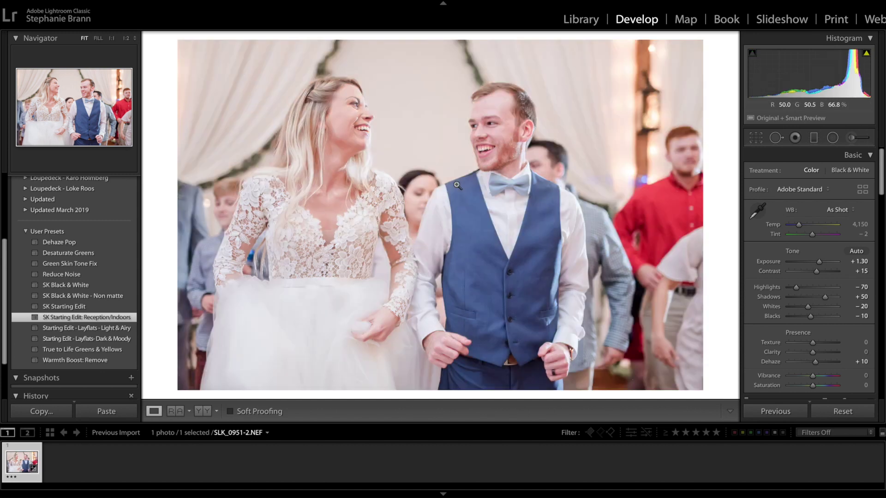
pyautogui.press('-')
pyautogui.press('-')
pyautogui.press('-')
pyautogui.press('-')
pyautogui.press('-')
pyautogui.press('-')
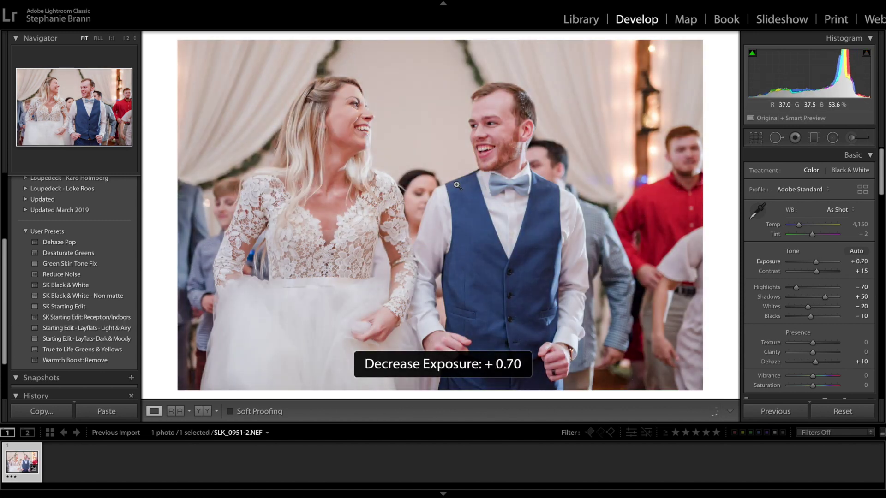
pyautogui.press('=')
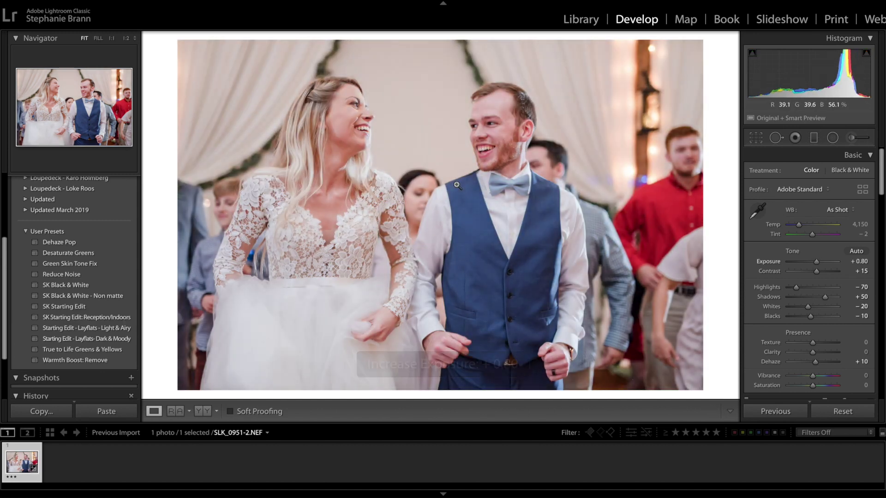
pyautogui.hotkey('ctrl', 'shift', 'r')
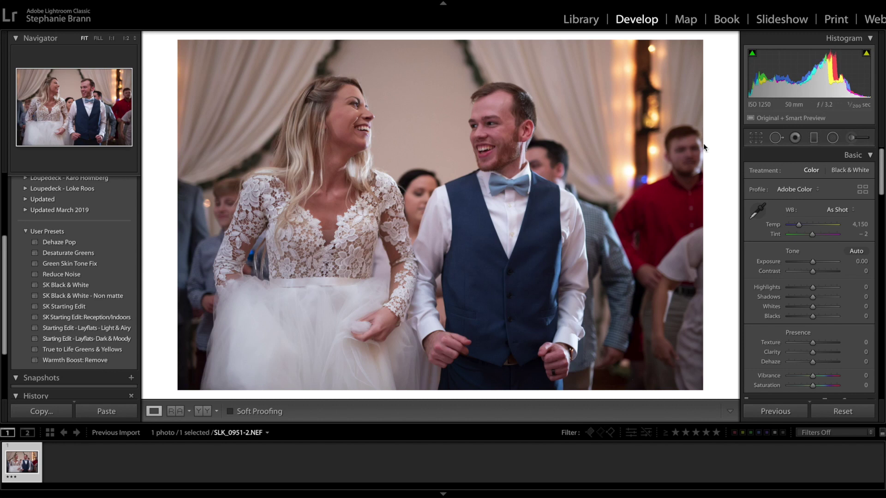
# Step: Brighten the unedited photo by raising its exposure to +0.90
pyautogui.hotkey('shift', '=')
pyautogui.hotkey('shift', '=')
pyautogui.hotkey('shift', '=')
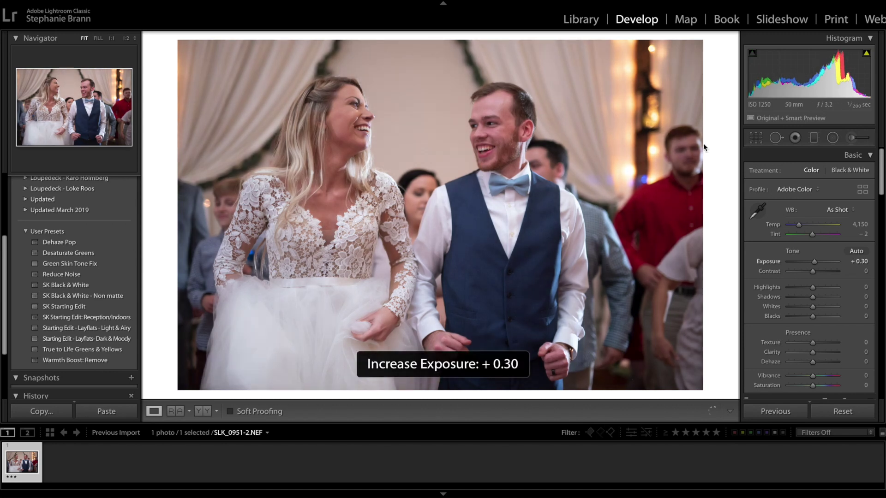
pyautogui.press('=')
pyautogui.press('-')
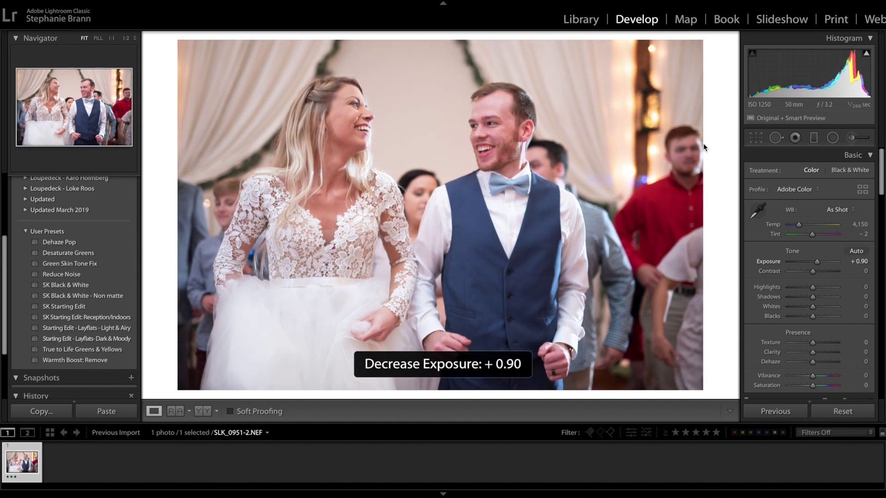
# Step: Set the photo's basic tone Highlights to −47 and Shadows to +39
pyautogui.moveTo(810, 287)
pyautogui.mouseDown()
pyautogui.moveTo(810, 298)
pyautogui.moveTo(820, 297)
pyautogui.mouseUp()
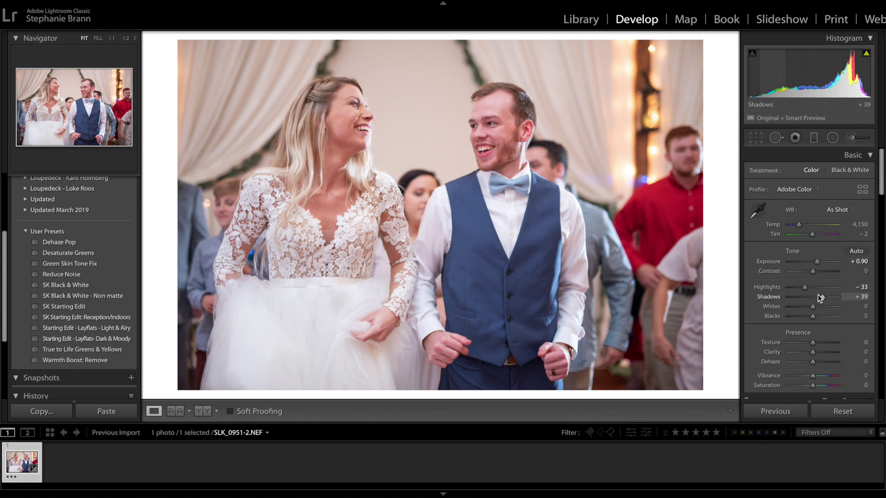
pyautogui.moveTo(805, 289); pyautogui.dragTo(759, 289)
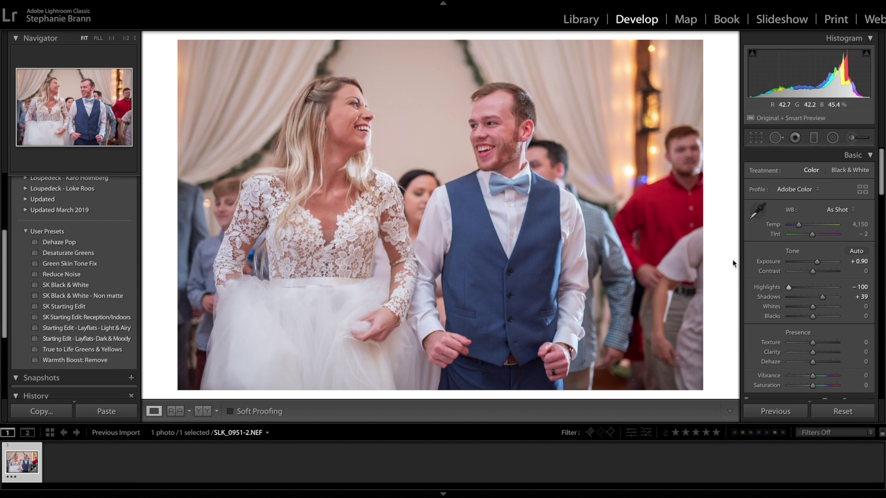
pyautogui.moveTo(792, 285)
pyautogui.mouseDown()
pyautogui.moveTo(814, 286)
pyautogui.moveTo(788, 289)
pyautogui.moveTo(802, 286)
pyautogui.mouseUp()
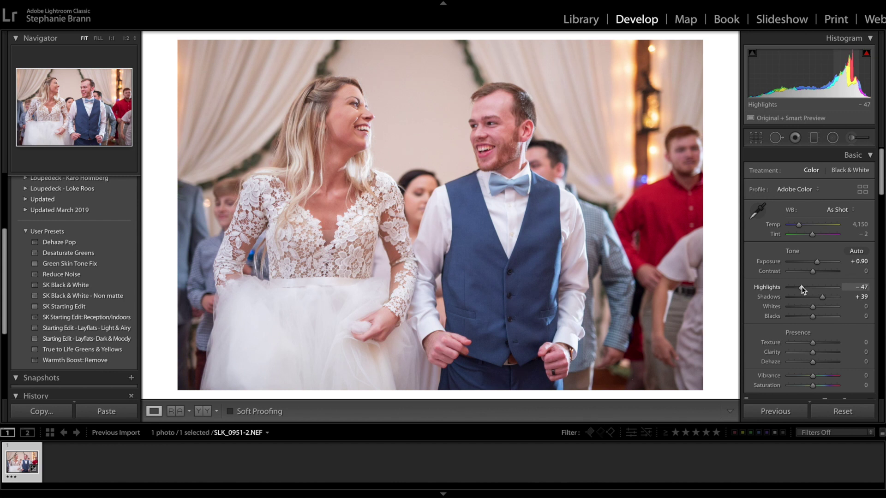
# Step: Raise the photo's exposure further to +1.20
pyautogui.press('=')
pyautogui.press('=')
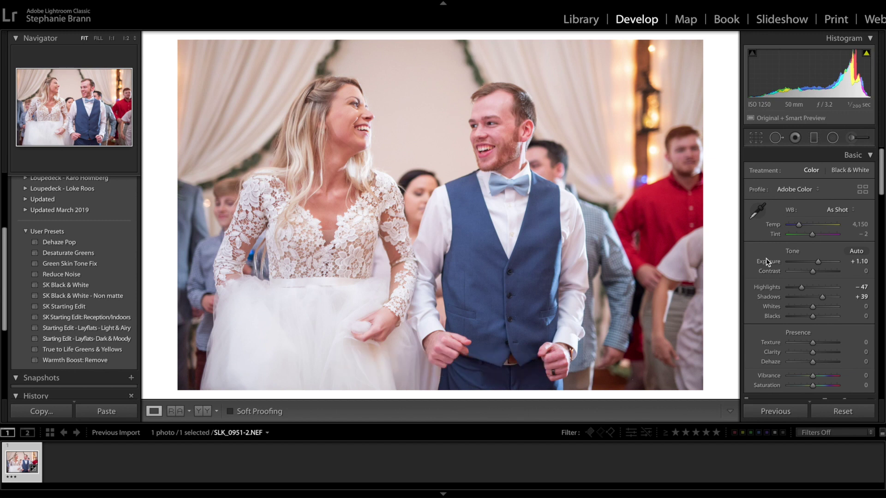
pyautogui.press('=')
pyautogui.press('=')
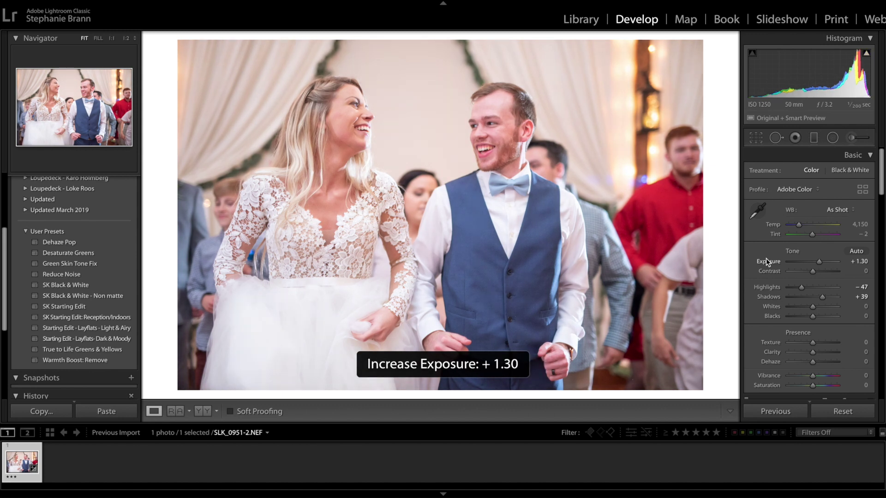
pyautogui.press('-')
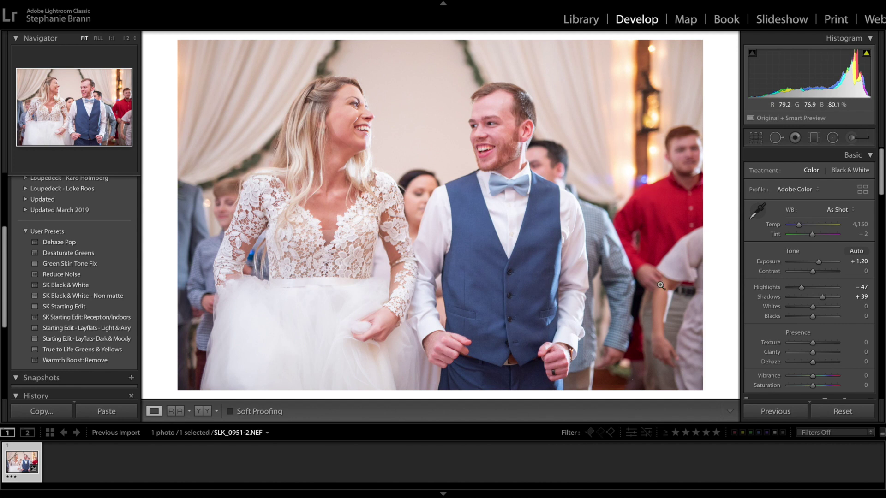
# Step: Crop the photo at its original aspect ratio, cutting out most of the background guest in red beside the groom
pyautogui.click(753, 140)
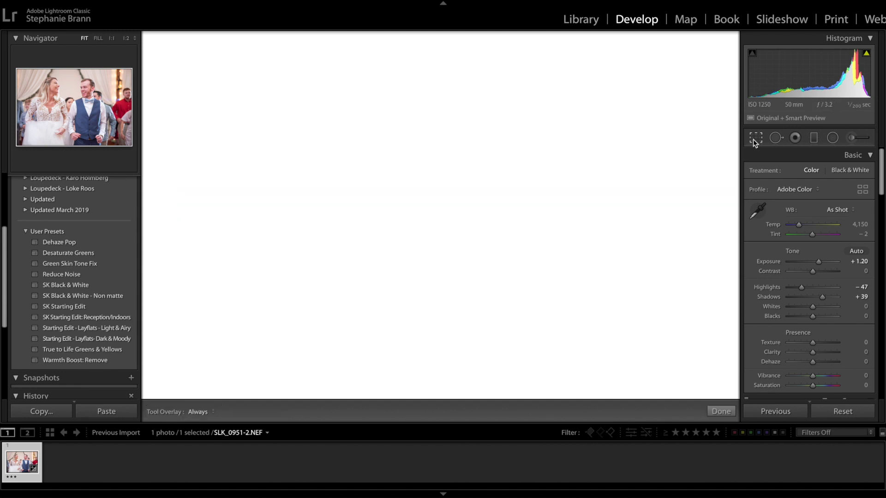
pyautogui.moveTo(705, 144); pyautogui.dragTo(679, 139)
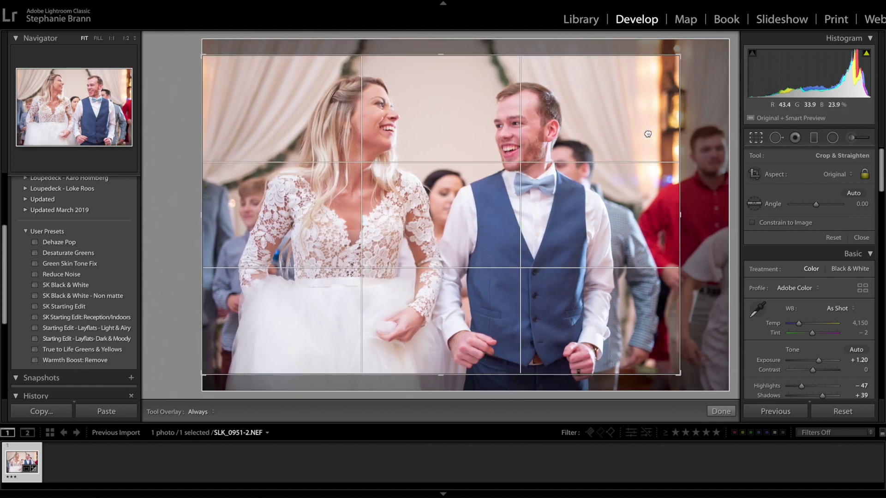
pyautogui.press('Return')
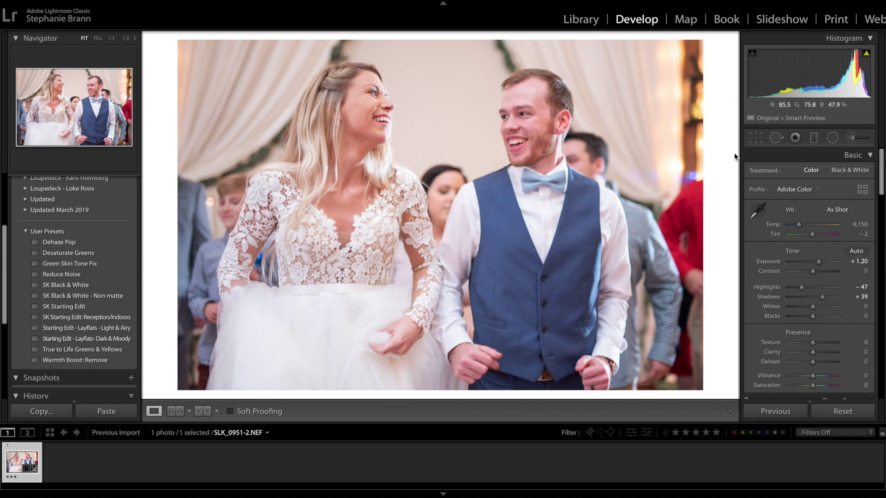
# Step: Tighten the crop around the couple and straighten the photo to an angle of −0.33
pyautogui.click(756, 138)
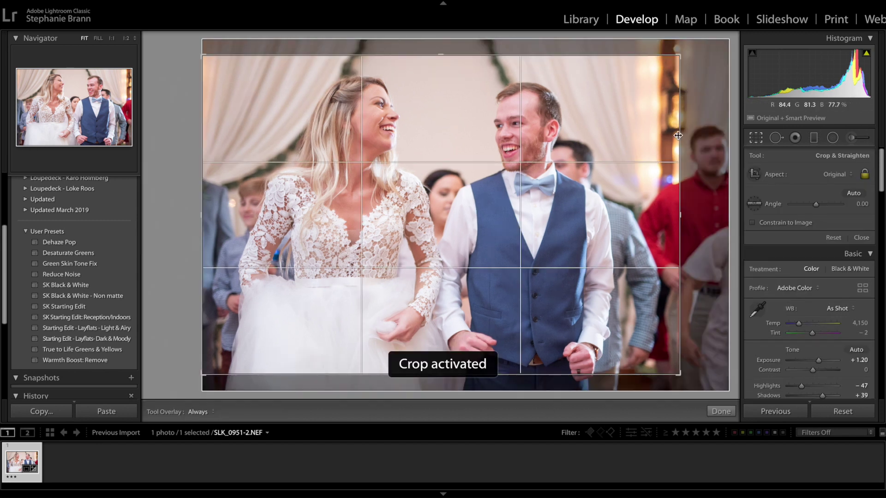
pyautogui.moveTo(682, 129); pyautogui.dragTo(672, 129)
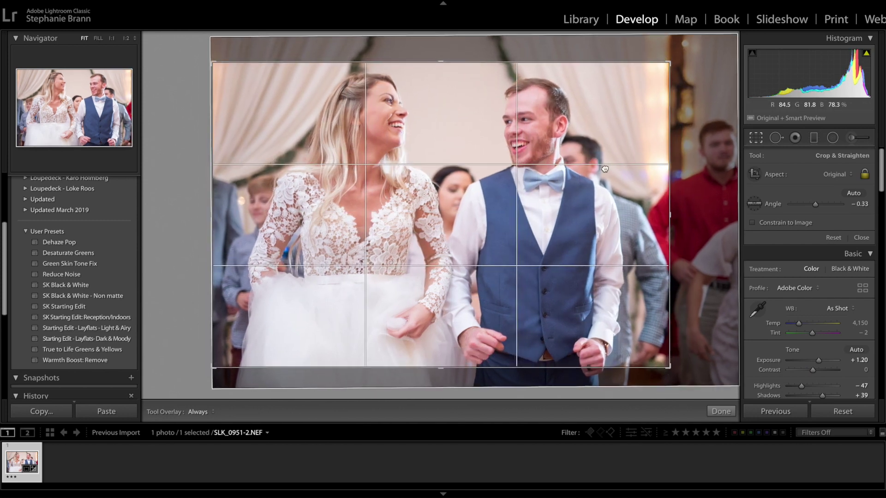
pyautogui.press('Return')
pyautogui.press('r')
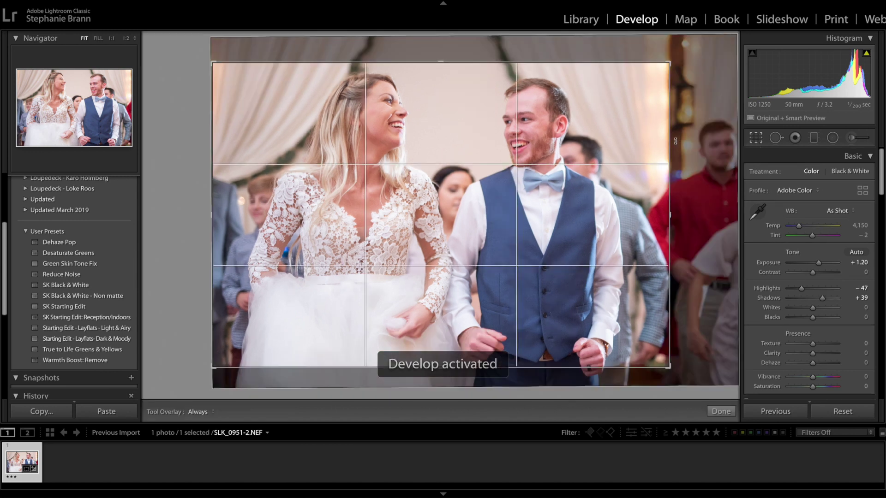
pyautogui.press('r')
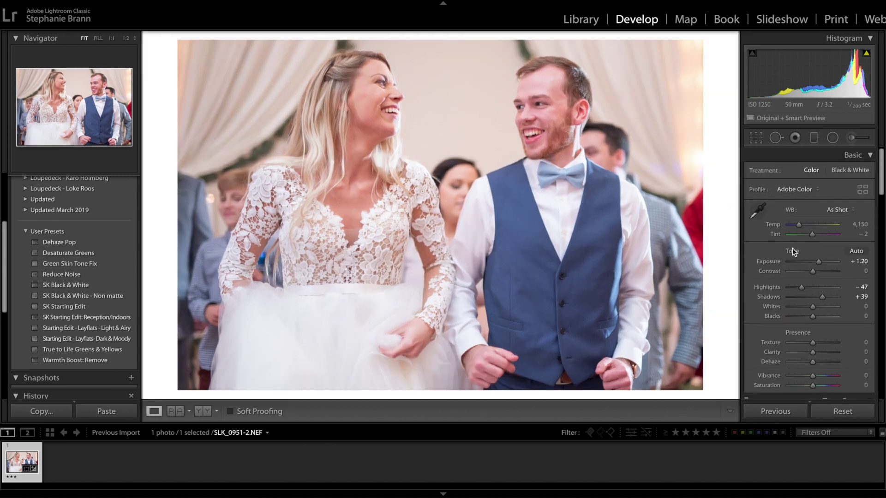
# Step: Cool the white balance temperature to about 4,015 and set the tint to −6
pyautogui.click(862, 224)
pyautogui.write('3826')
pyautogui.press('Return')
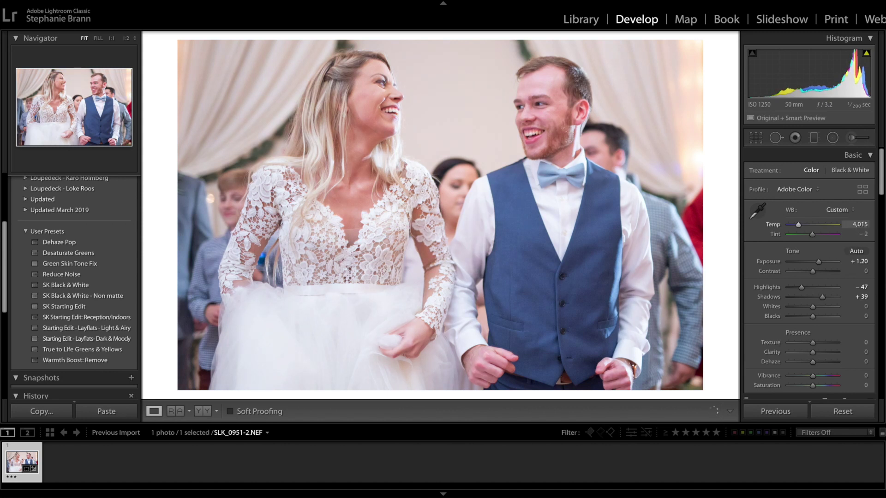
pyautogui.moveTo(854, 225)
pyautogui.mouseDown()
pyautogui.moveTo(858, 235)
pyautogui.moveTo(856, 224)
pyautogui.mouseUp()
# Step: Set the basic Whites to −4 and Vibrance to −1
pyautogui.scroll(-3, 856, 225)
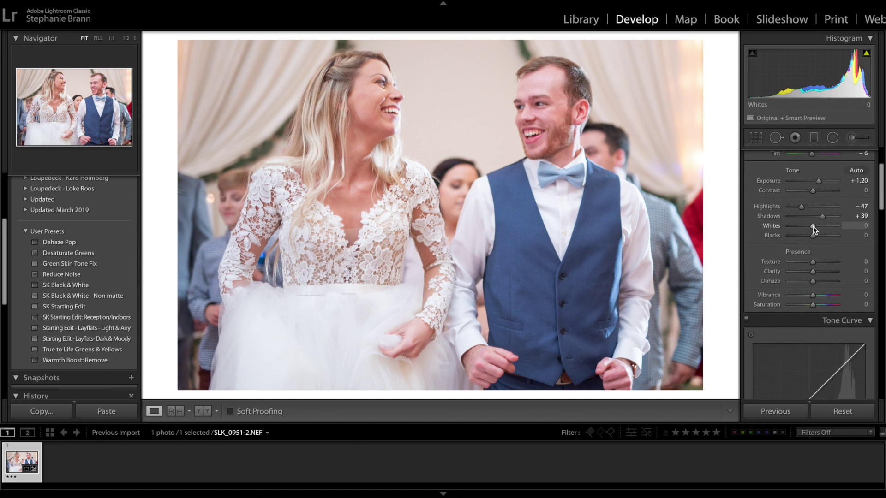
pyautogui.moveTo(812, 226); pyautogui.dragTo(811, 226)
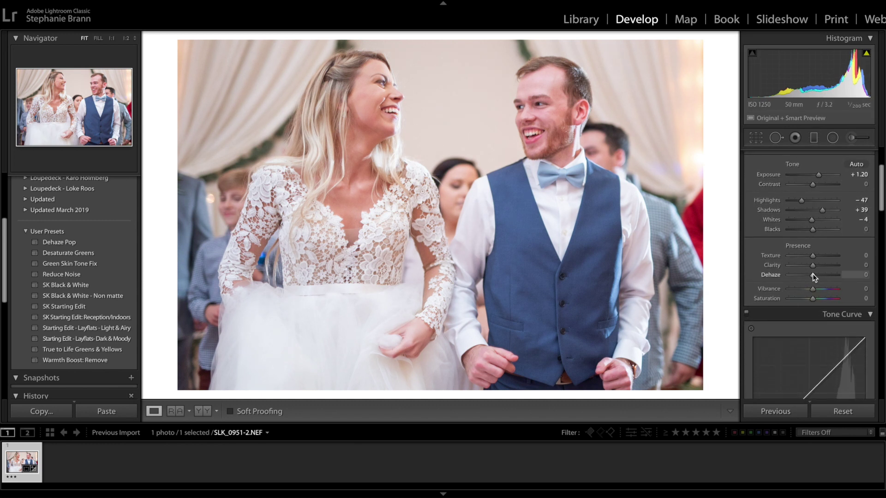
pyautogui.scroll(-1, 817, 282)
pyautogui.moveTo(812, 260); pyautogui.dragTo(812, 261)
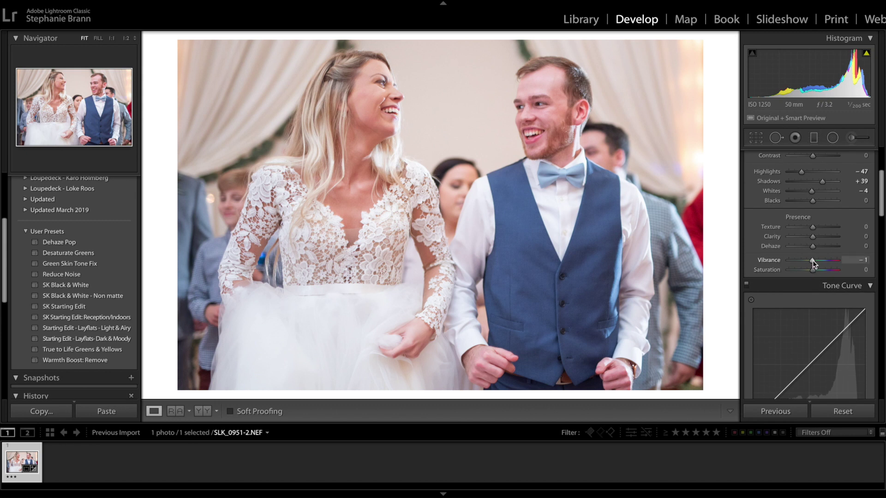
# Step: Adjust the tone curve regions, setting Highlights to −20 and Darks to −12
pyautogui.scroll(-6, 813, 262)
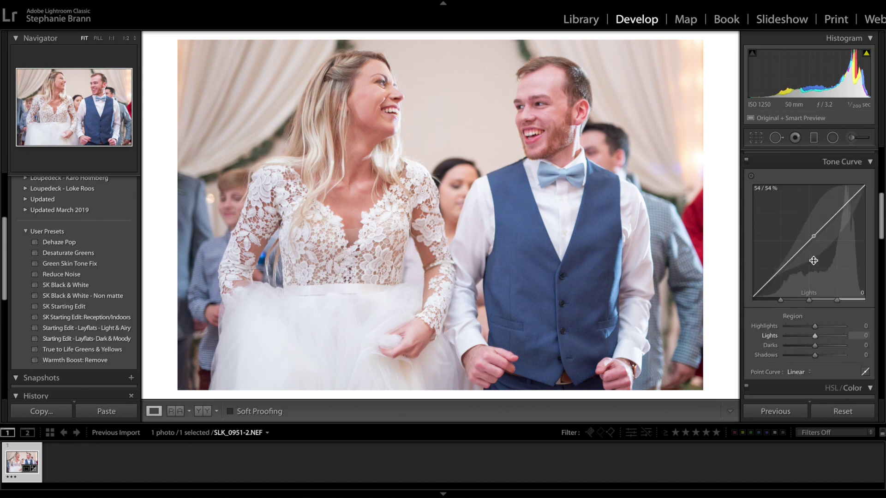
pyautogui.scroll(1, 813, 260)
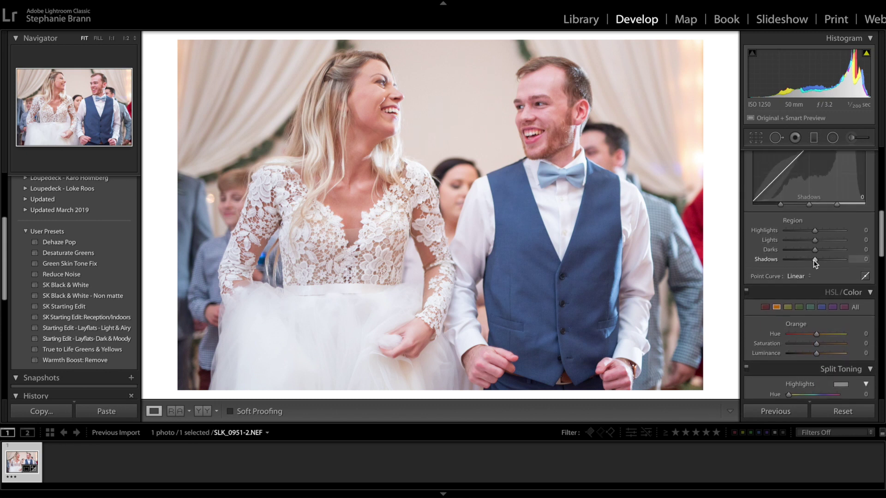
pyautogui.moveTo(815, 233)
pyautogui.mouseDown()
pyautogui.moveTo(797, 233)
pyautogui.moveTo(824, 234)
pyautogui.moveTo(759, 234)
pyautogui.moveTo(812, 233)
pyautogui.mouseUp()
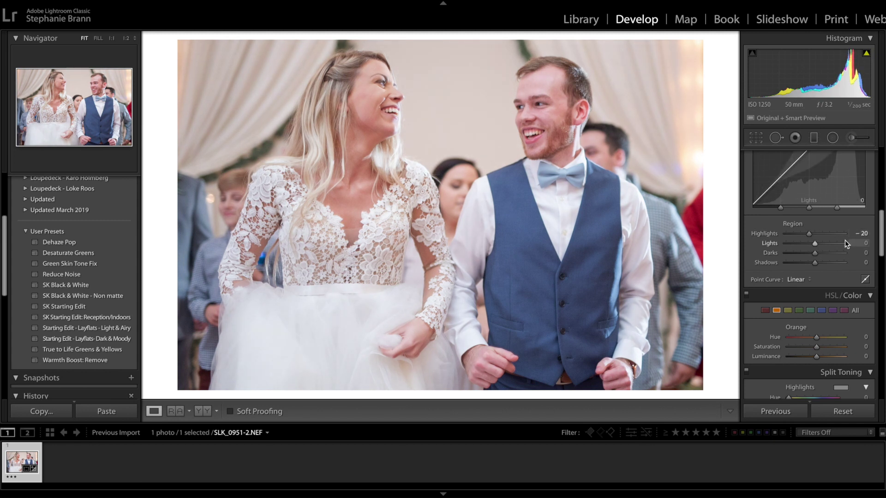
pyautogui.scroll(5, 845, 239)
pyautogui.scroll(-5, 821, 223)
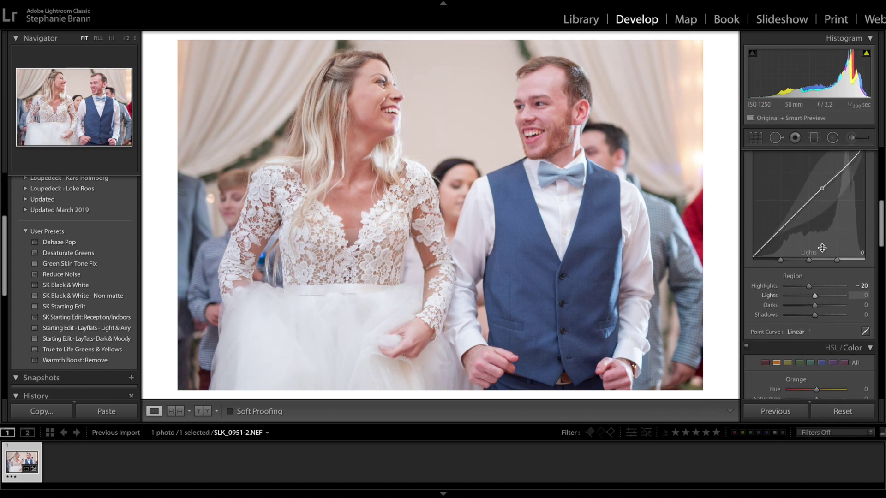
pyautogui.moveTo(813, 232); pyautogui.dragTo(809, 232)
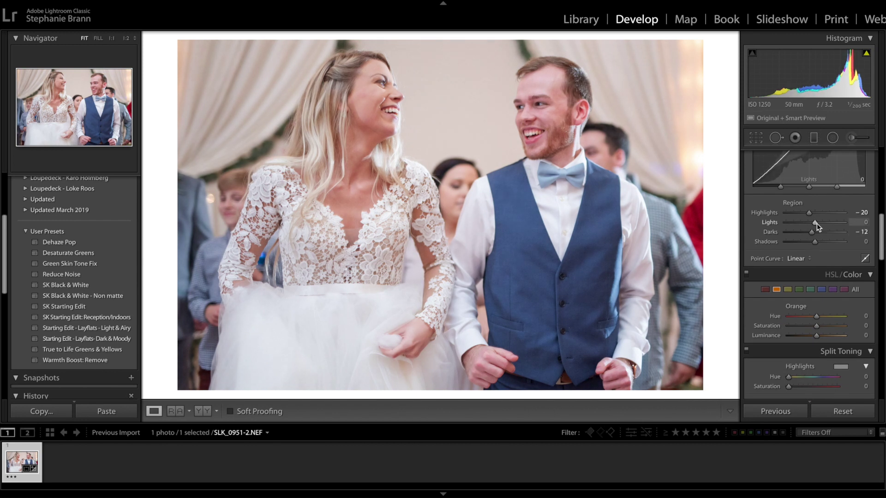
# Step: Mute and lighten the reds in the photo with Saturation −22 and Luminance +16
pyautogui.scroll(-1, 818, 223)
pyautogui.scroll(-3, 817, 223)
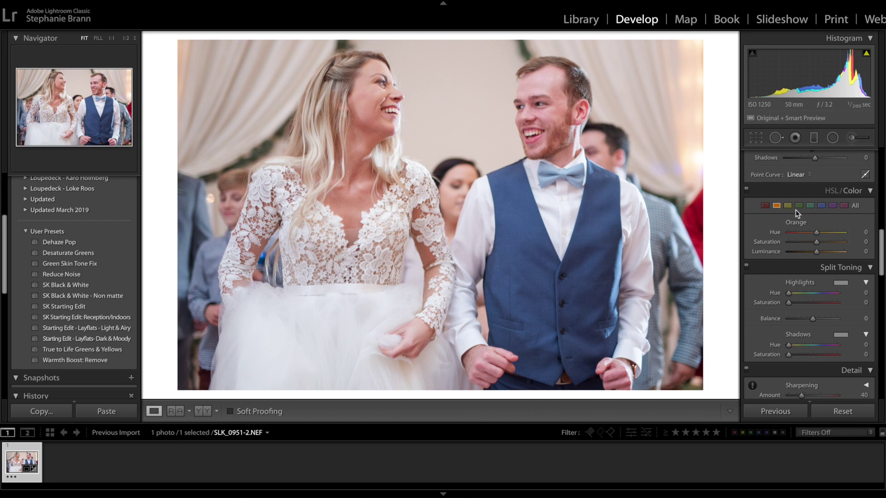
pyautogui.click(765, 206)
pyautogui.moveTo(816, 242); pyautogui.dragTo(696, 239)
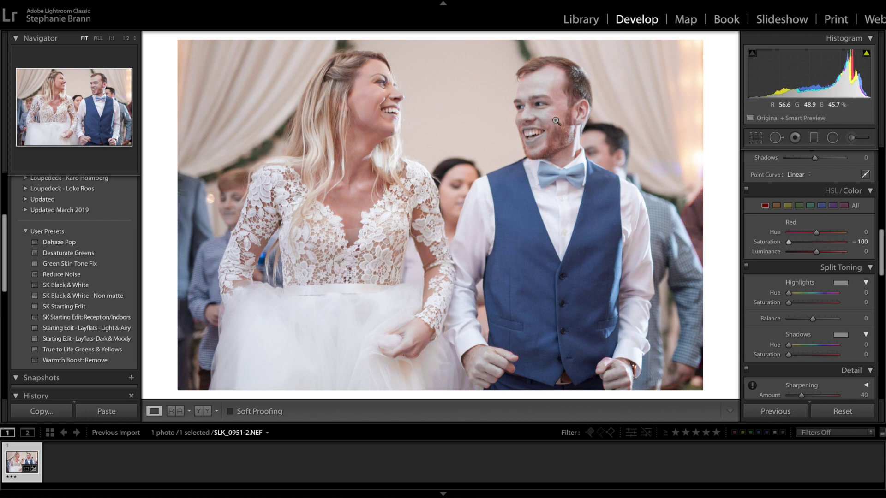
pyautogui.click(815, 243)
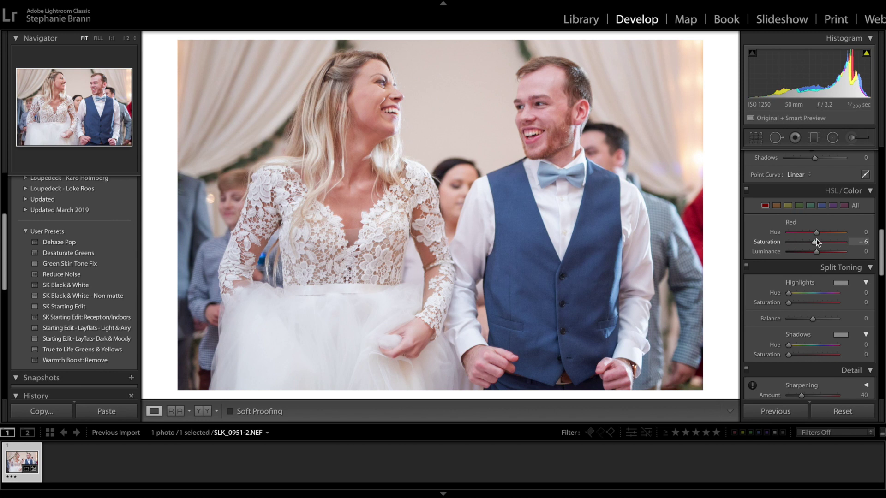
pyautogui.moveTo(815, 241); pyautogui.dragTo(810, 242)
pyautogui.moveTo(816, 251)
pyautogui.mouseDown()
pyautogui.moveTo(862, 252)
pyautogui.moveTo(816, 254)
pyautogui.moveTo(824, 254)
pyautogui.mouseUp()
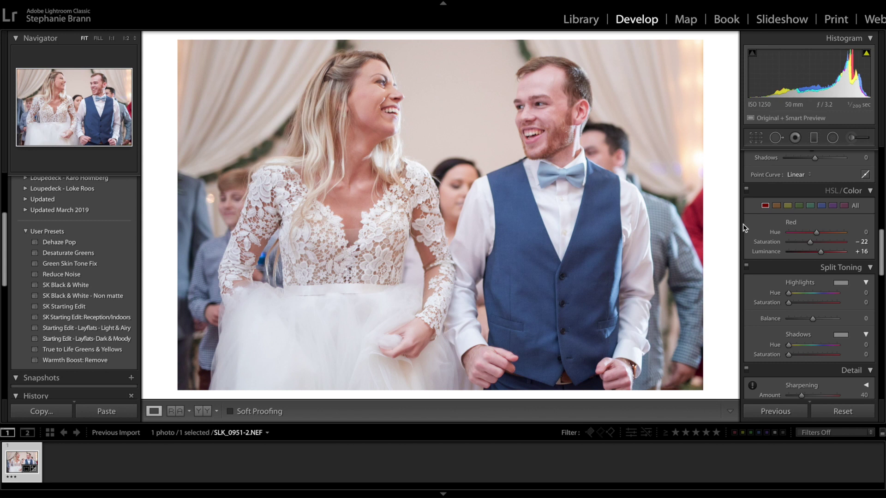
# Step: Adjust the orange skin tones to Hue +5, Saturation −14 and Luminance +18
pyautogui.click(776, 206)
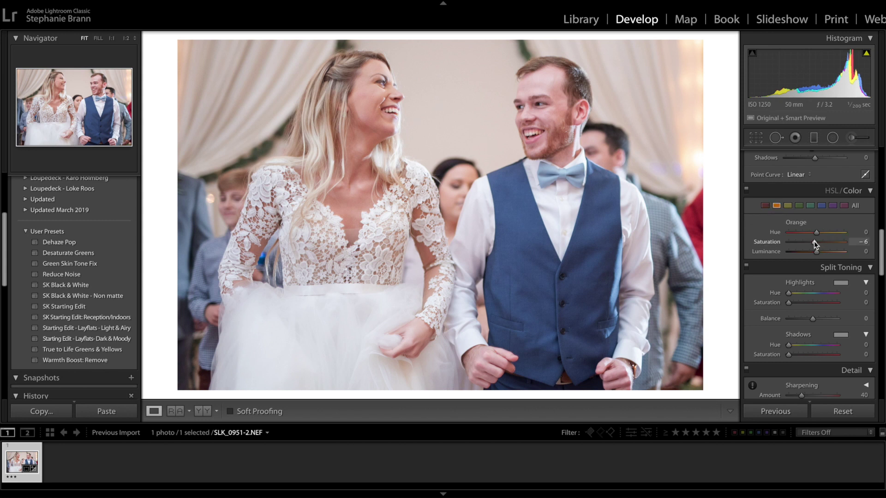
pyautogui.moveTo(814, 241); pyautogui.dragTo(813, 241)
pyautogui.moveTo(812, 242); pyautogui.dragTo(799, 242)
pyautogui.moveTo(799, 242); pyautogui.dragTo(808, 239)
pyautogui.moveTo(815, 252); pyautogui.dragTo(822, 248)
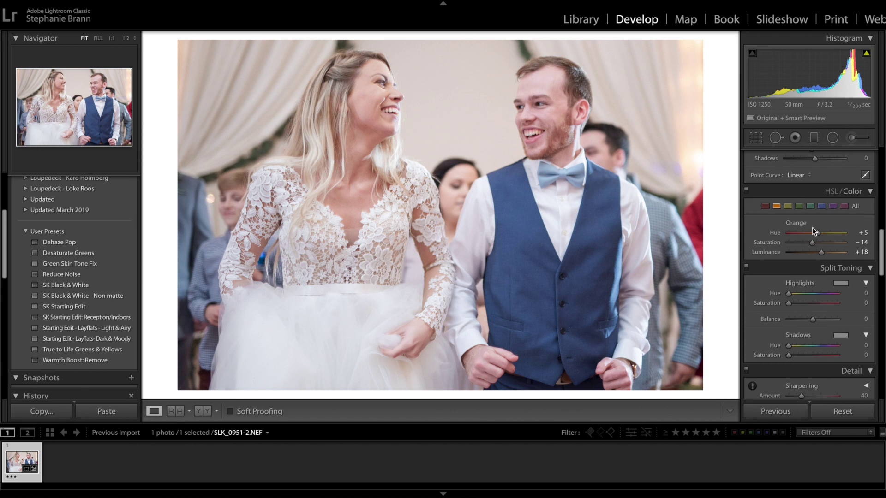
# Step: Set the basic Vibrance to +3
pyautogui.scroll(2, 814, 229)
pyautogui.scroll(-5, 814, 240)
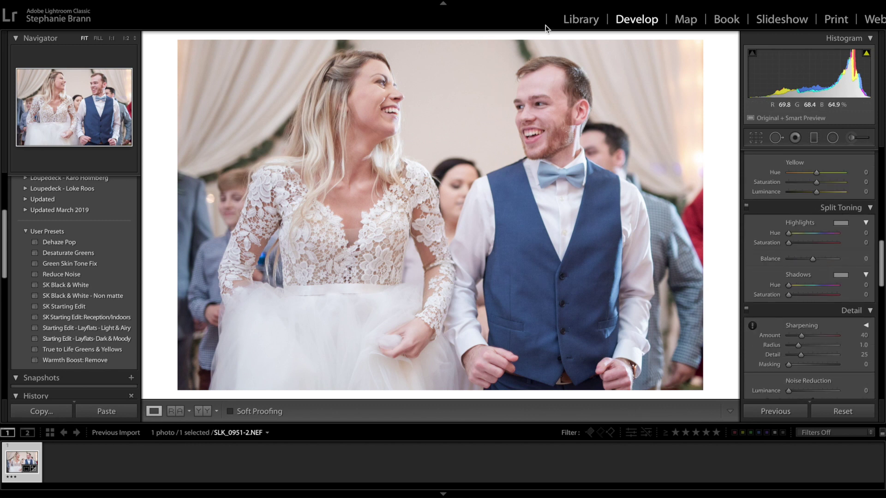
pyautogui.scroll(10, 837, 254)
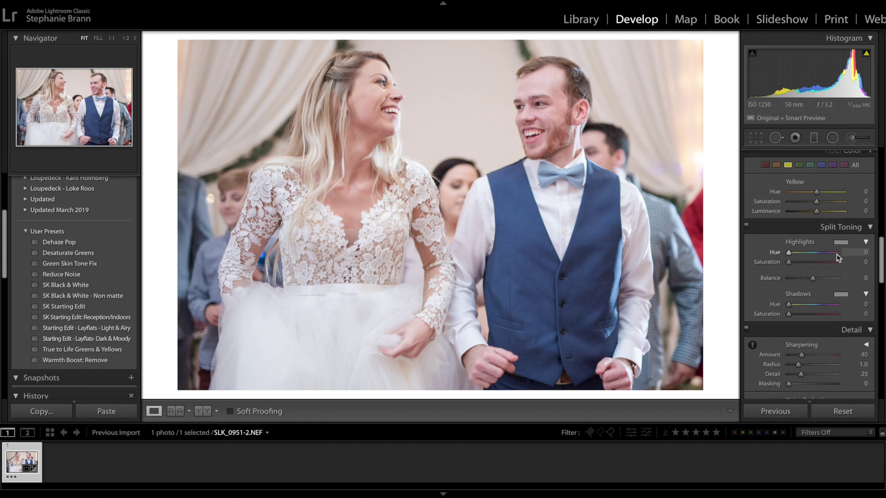
pyautogui.scroll(-3, 835, 253)
pyautogui.doubleClick(854, 312)
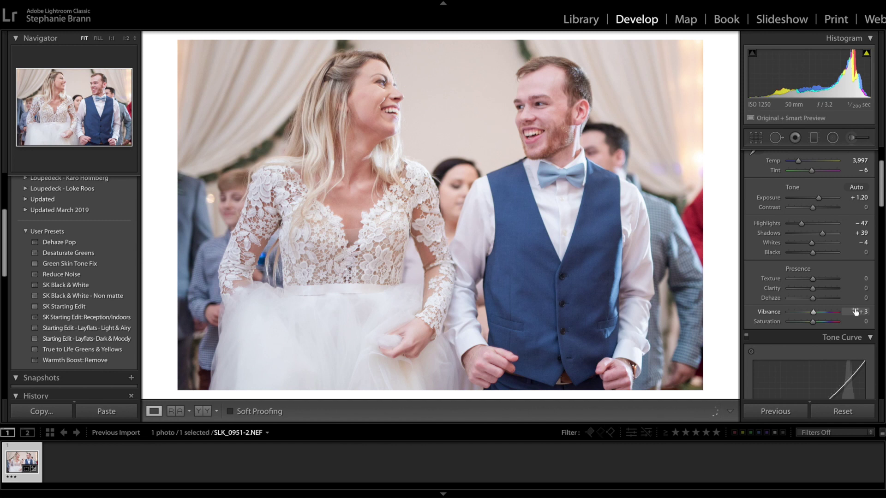
# Step: Warm the photo with split toning, setting Highlights to Hue 41, Saturation 5 and Shadows to Hue 39, Saturation 5
pyautogui.scroll(-10, 855, 311)
pyautogui.scroll(4, 854, 311)
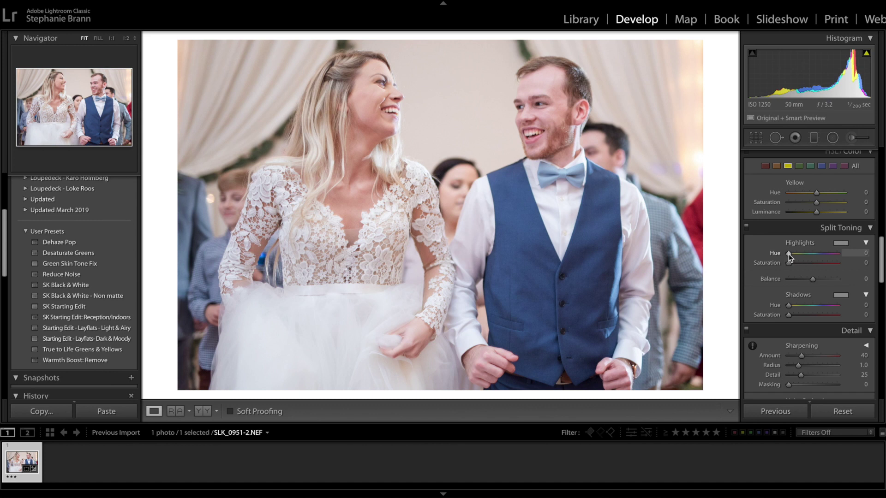
pyautogui.moveTo(789, 254); pyautogui.dragTo(797, 253)
pyautogui.moveTo(788, 305); pyautogui.dragTo(791, 303)
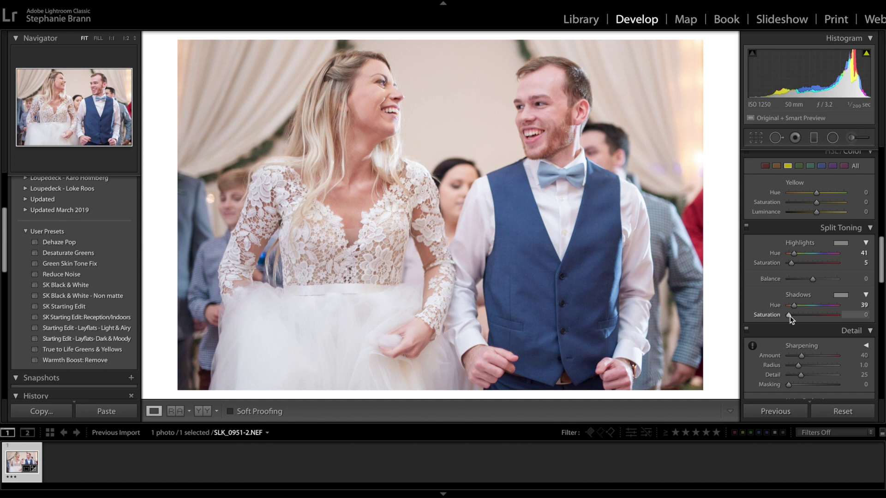
pyautogui.moveTo(791, 314); pyautogui.dragTo(792, 314)
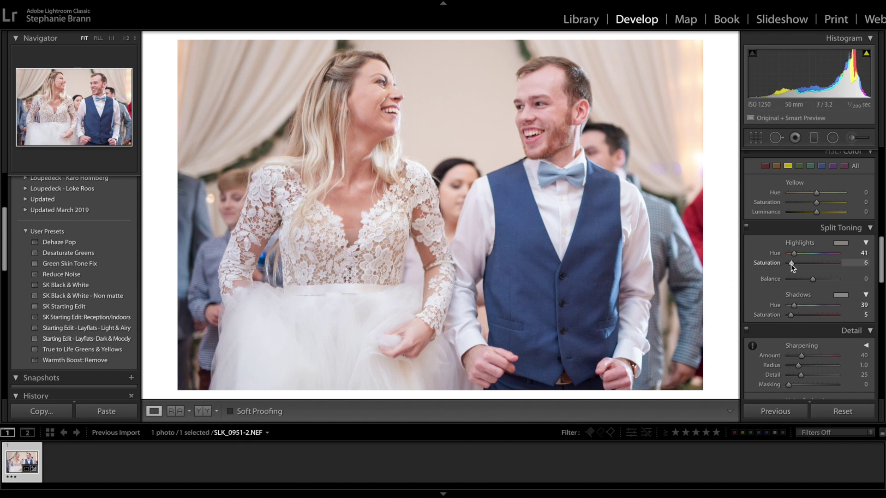
# Step: Test a strong Highlights Saturation of 26 in split toning and settle on 3
pyautogui.moveTo(796, 263); pyautogui.dragTo(801, 264)
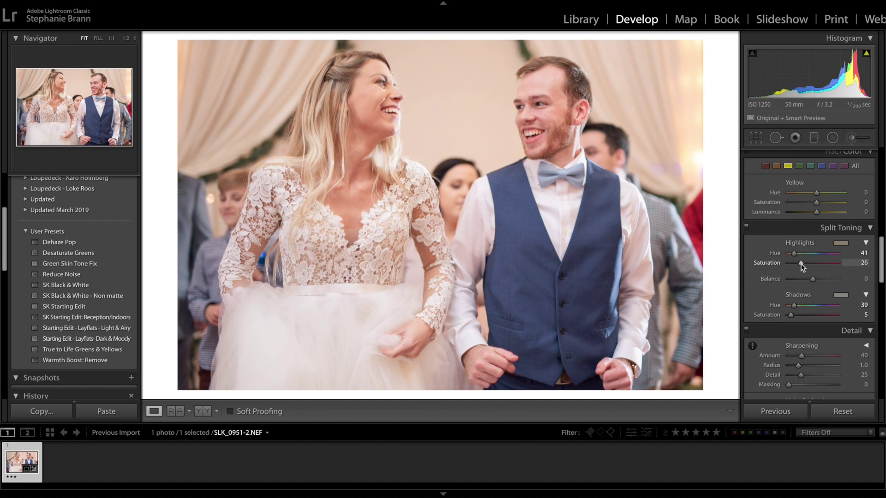
pyautogui.moveTo(801, 263); pyautogui.dragTo(789, 263)
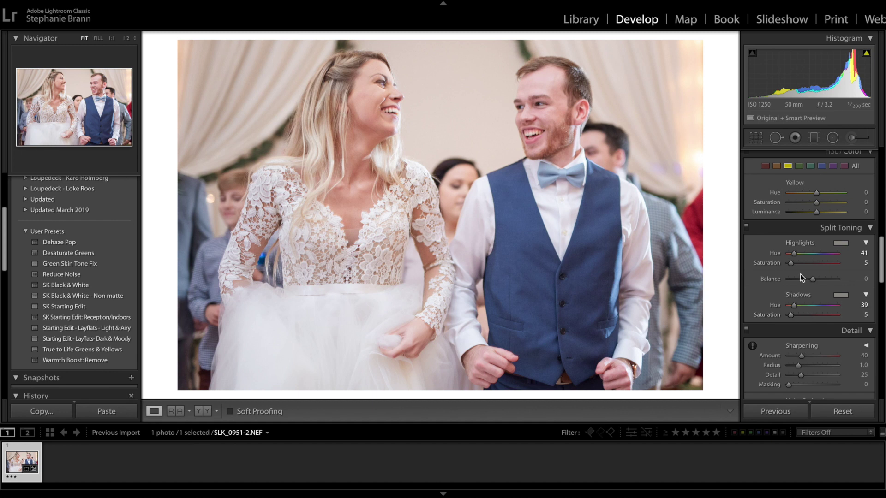
pyautogui.moveTo(790, 262); pyautogui.dragTo(789, 262)
# Step: Adjust the sharpening Amount slightly
pyautogui.scroll(-3, 754, 267)
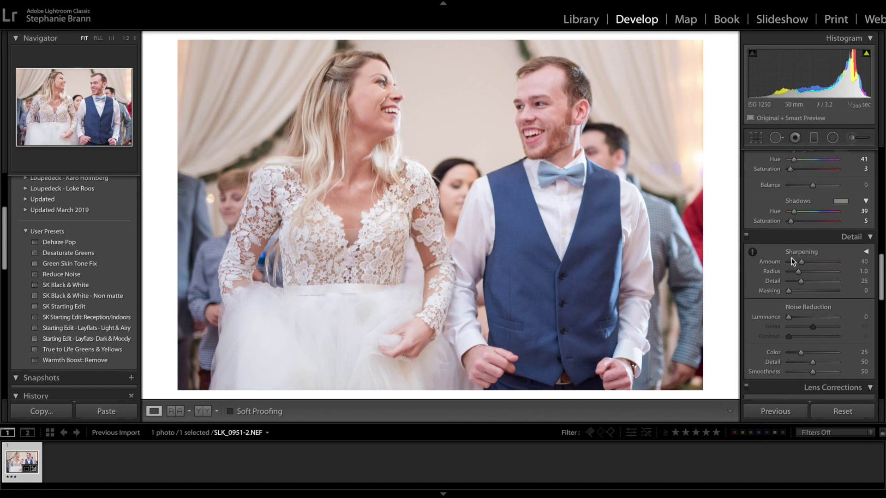
pyautogui.moveTo(803, 262); pyautogui.dragTo(805, 261)
# Step: Enable profile corrections for the Sigma 50mm lens and set the Vignetting correction amount to 200
pyautogui.scroll(-2, 806, 261)
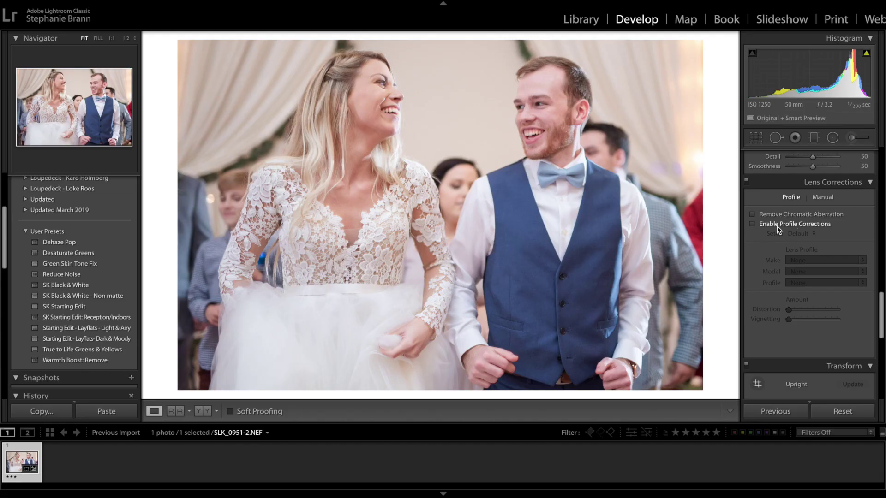
pyautogui.click(788, 224)
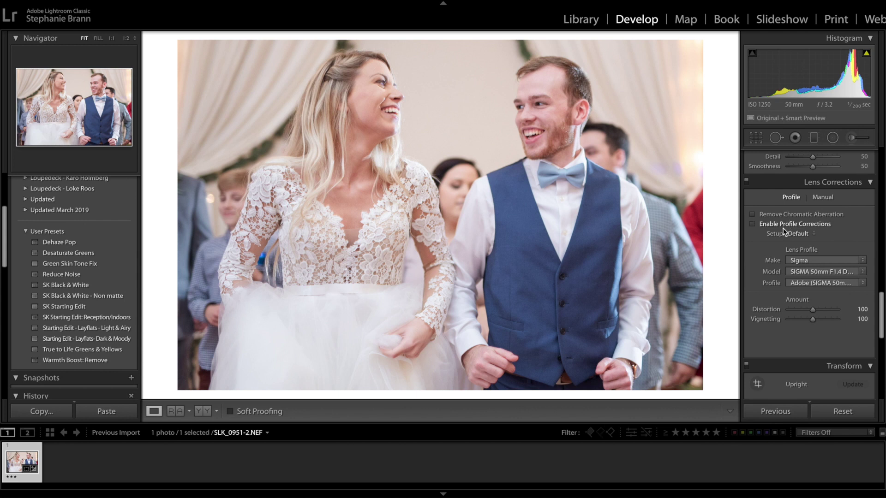
pyautogui.click(784, 225)
pyautogui.click(820, 320)
pyautogui.moveTo(829, 318); pyautogui.dragTo(837, 319)
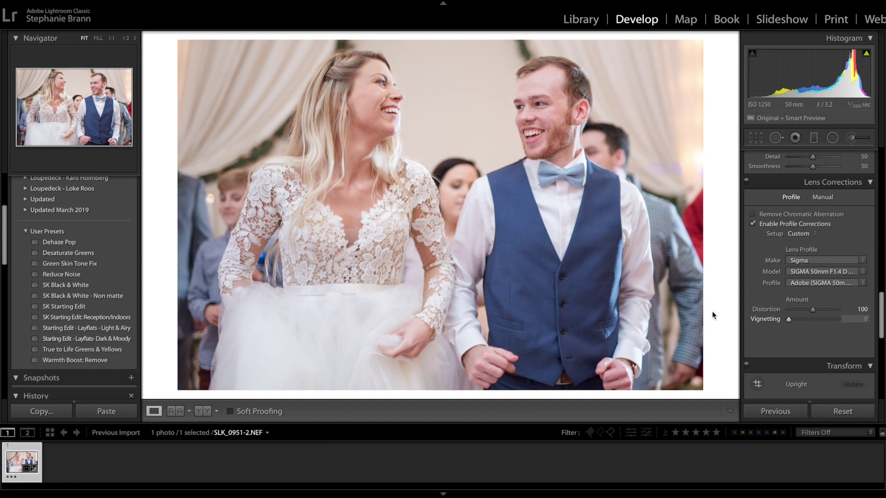
pyautogui.click(811, 317)
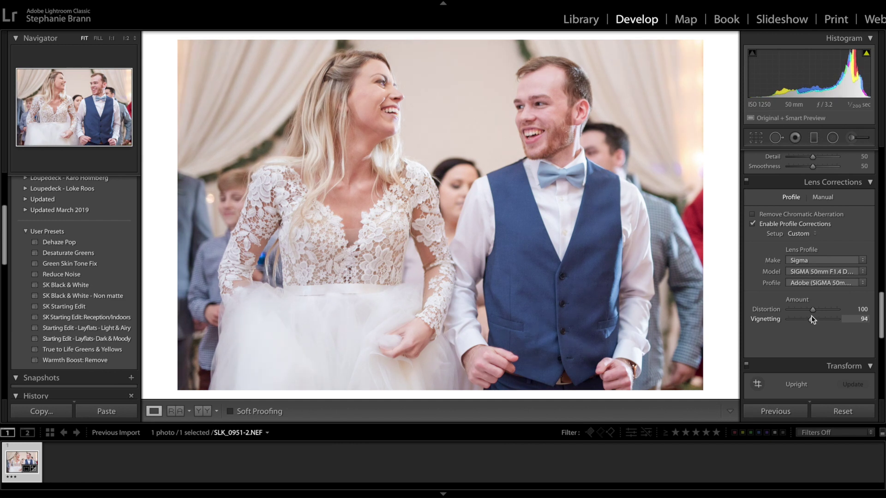
pyautogui.click(840, 319)
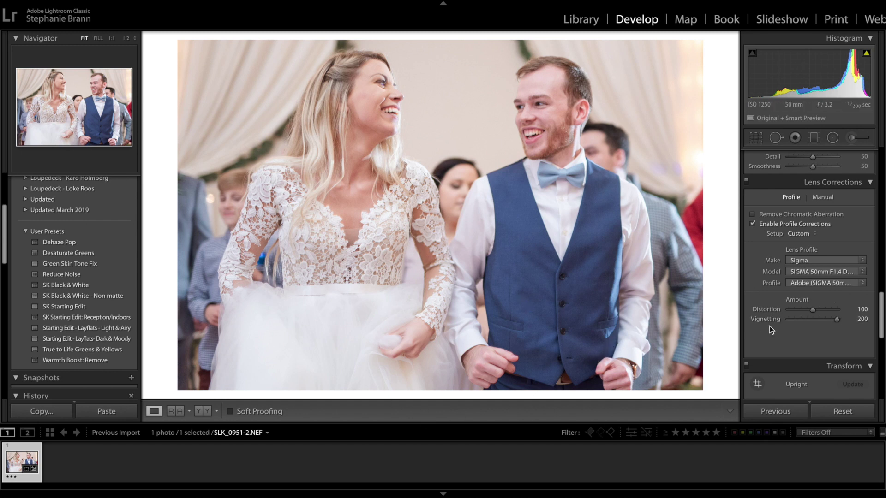
# Step: Reopen the crop and shift its frame slightly lower on the couple
pyautogui.scroll(3, 791, 258)
pyautogui.scroll(5, 791, 253)
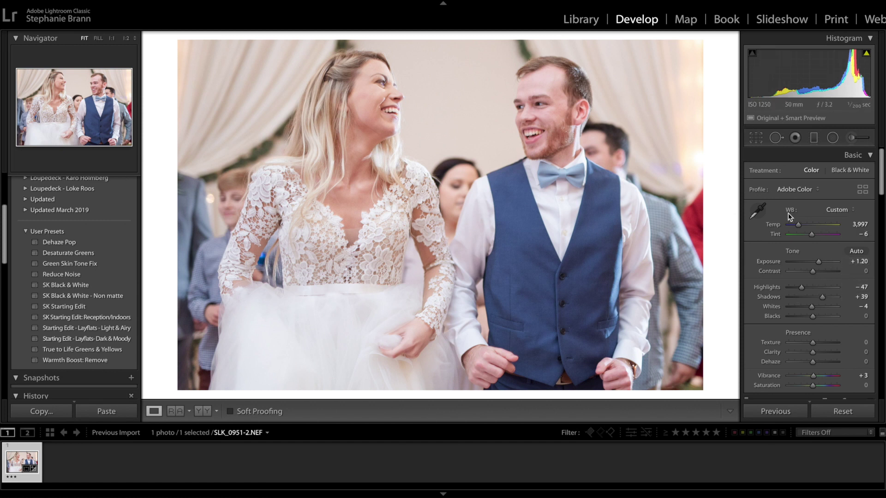
pyautogui.click(756, 137)
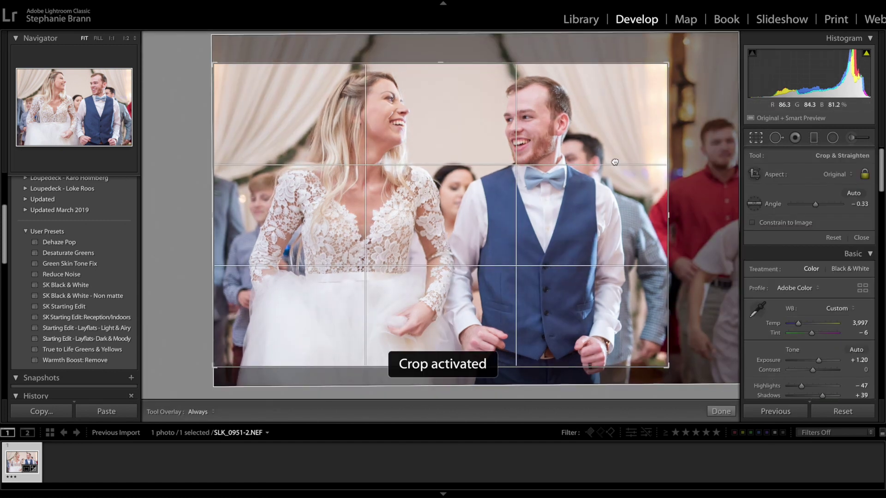
pyautogui.press('r')
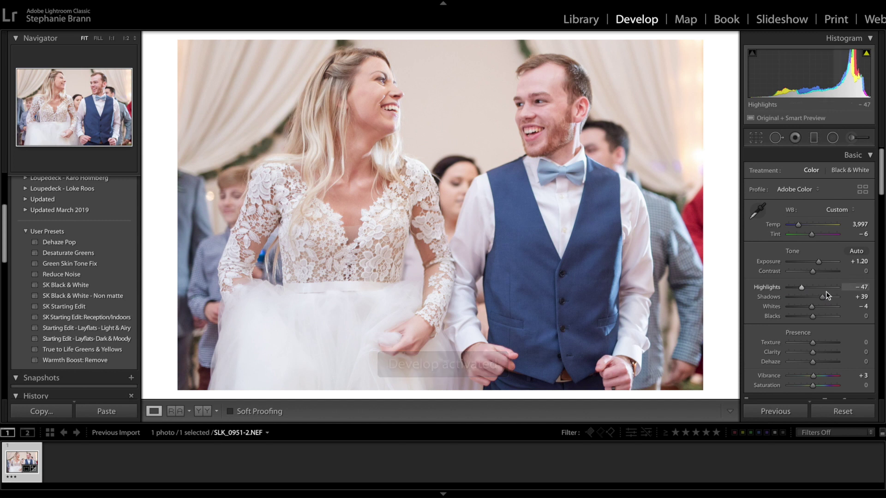
# Step: Try an Exposure of +1.30 and show the orange HSL color adjustments
pyautogui.press('=')
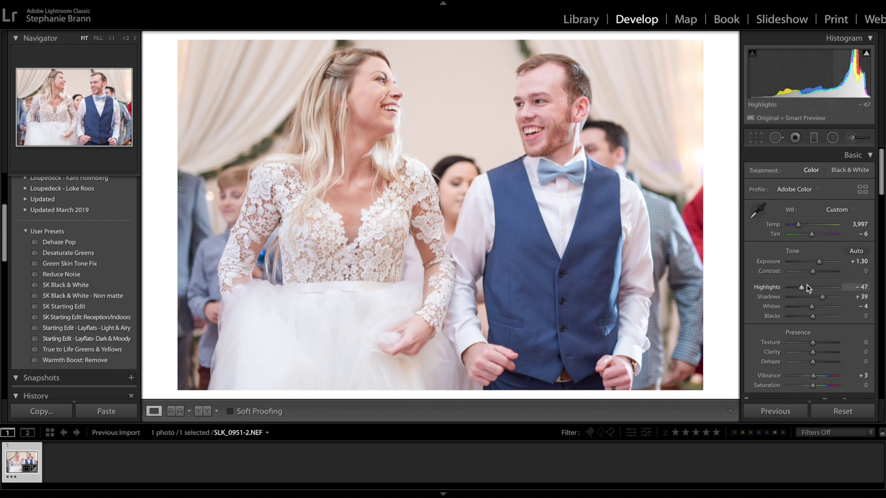
pyautogui.scroll(-10, 762, 277)
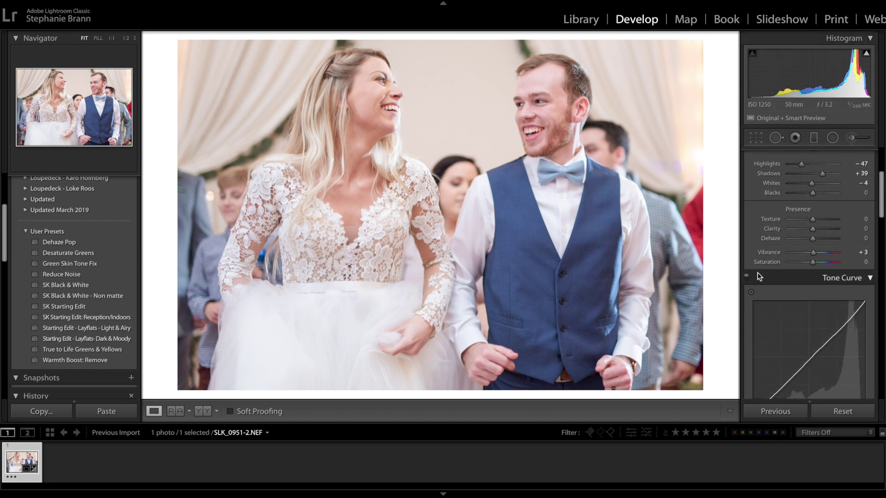
pyautogui.scroll(-1, 757, 272)
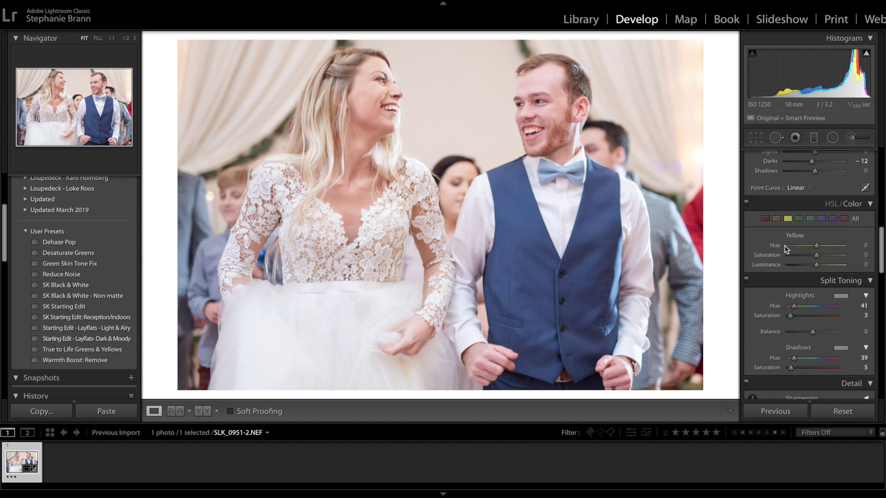
pyautogui.click(777, 219)
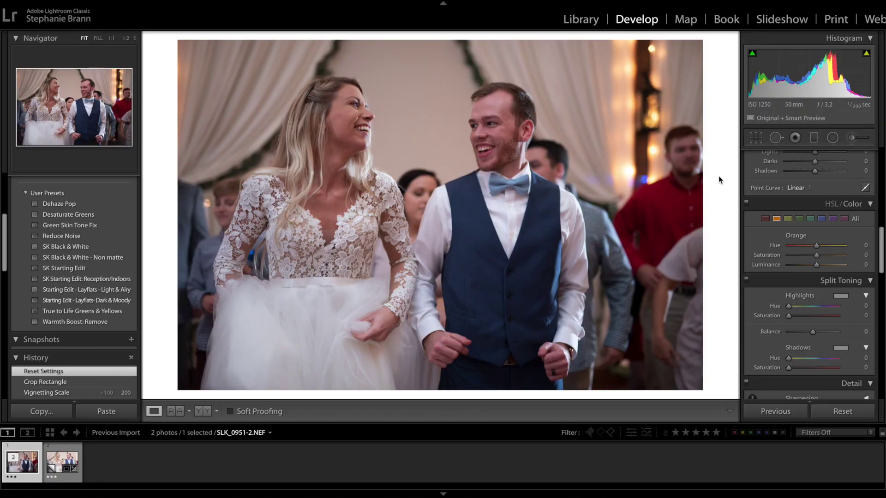
# Step: Compare the unedited original photo with its edited virtual copy by switching back and forth between them
pyautogui.press('Right')
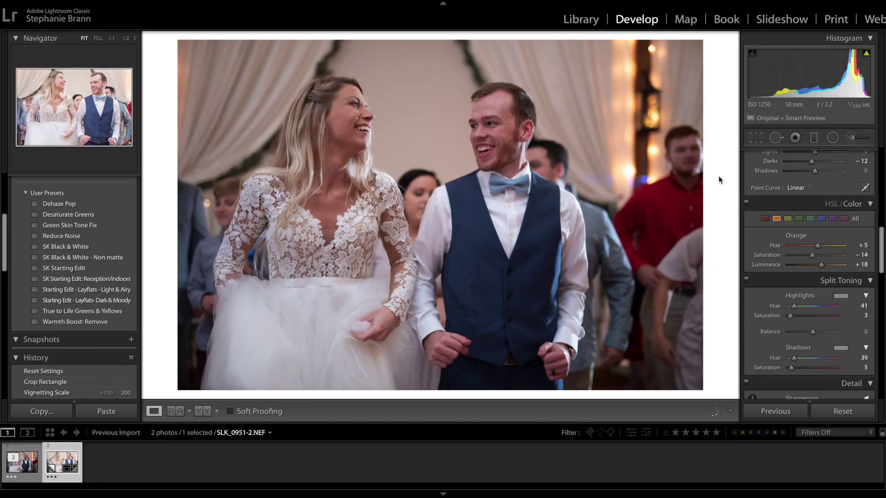
pyautogui.press('Left')
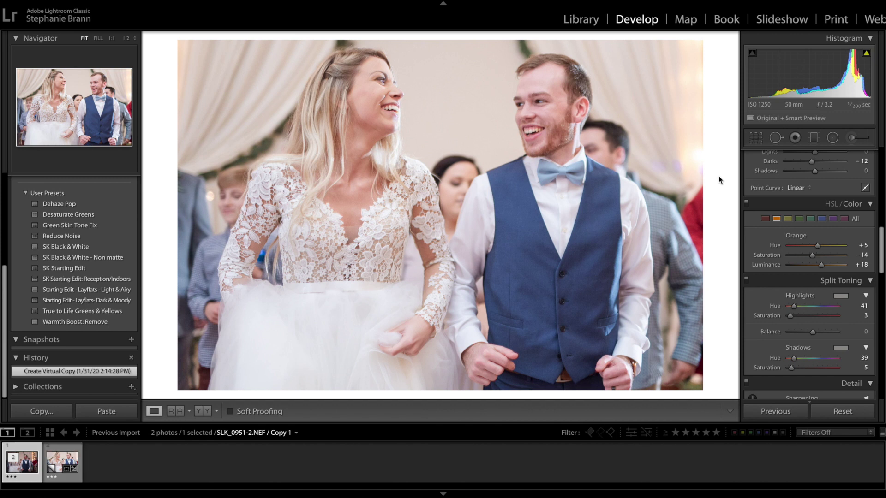
pyautogui.press('Right')
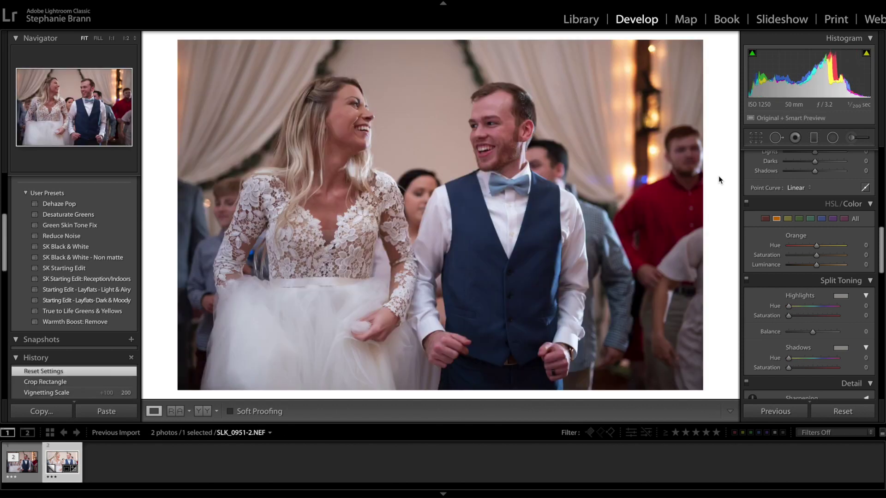